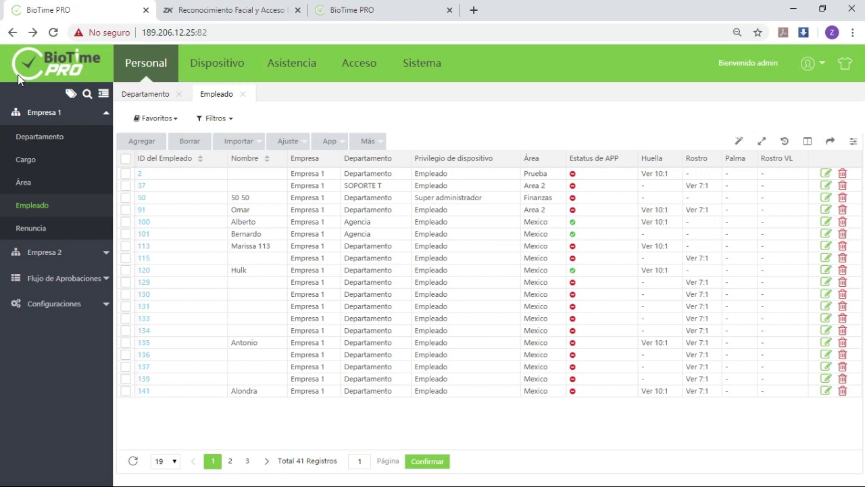
Examine the Visible Light and Thermal Vision device catalogues on the ZKTeco website
click(280, 8)
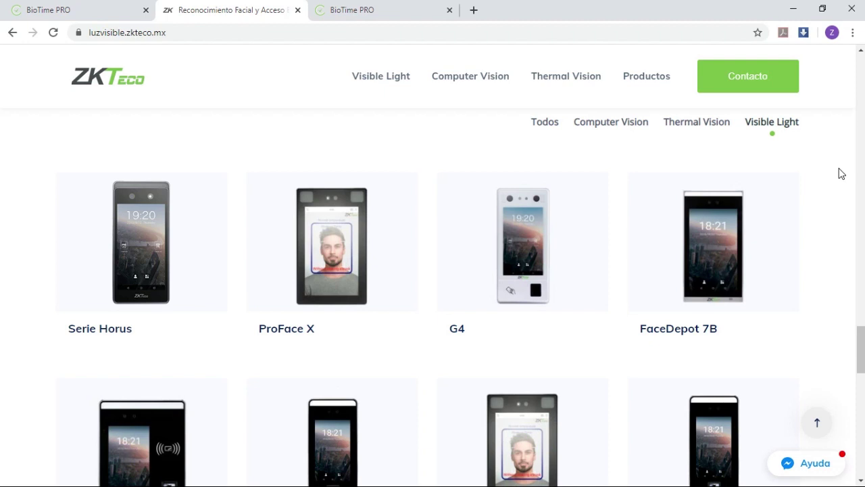
scroll(841, 219, down, 1)
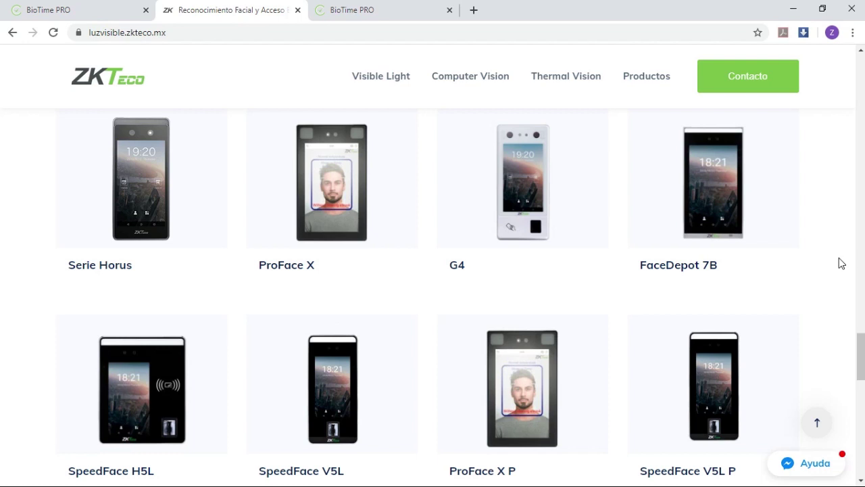
scroll(824, 209, up, 1)
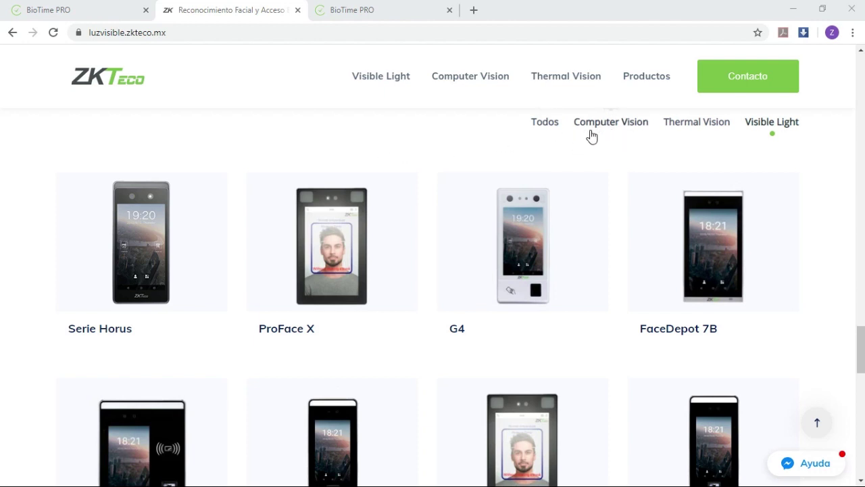
click(707, 132)
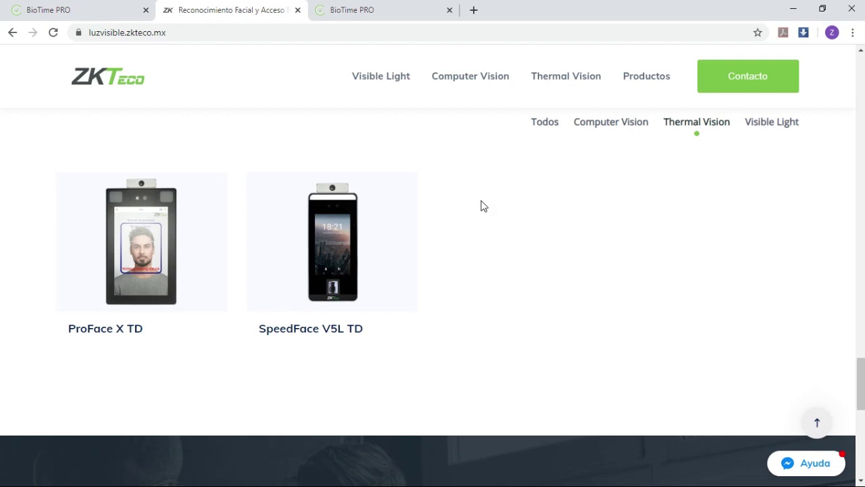
click(776, 123)
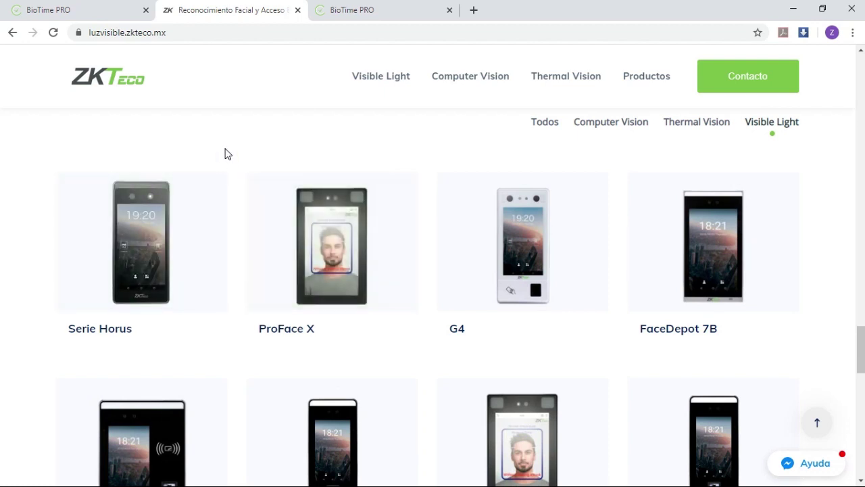
scroll(211, 215, down, 1)
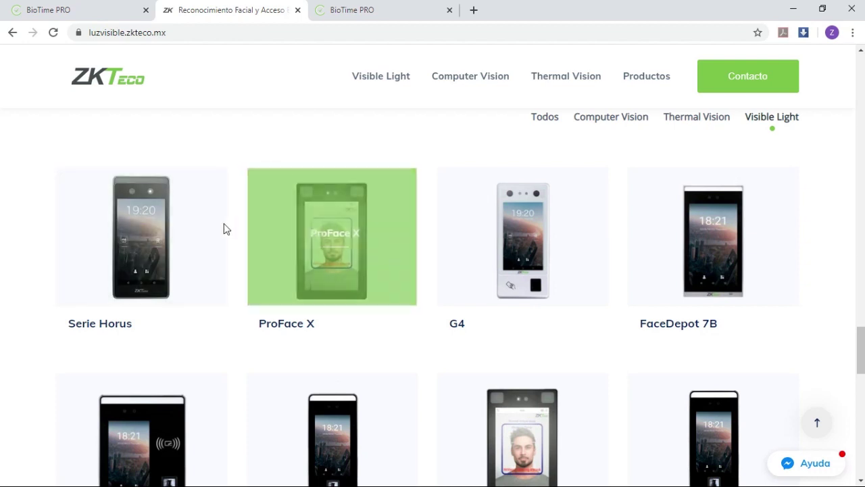
Switch back to BioTime PRO and open the device settings of the fourth employee in the Empresa 1 employee list
click(56, 9)
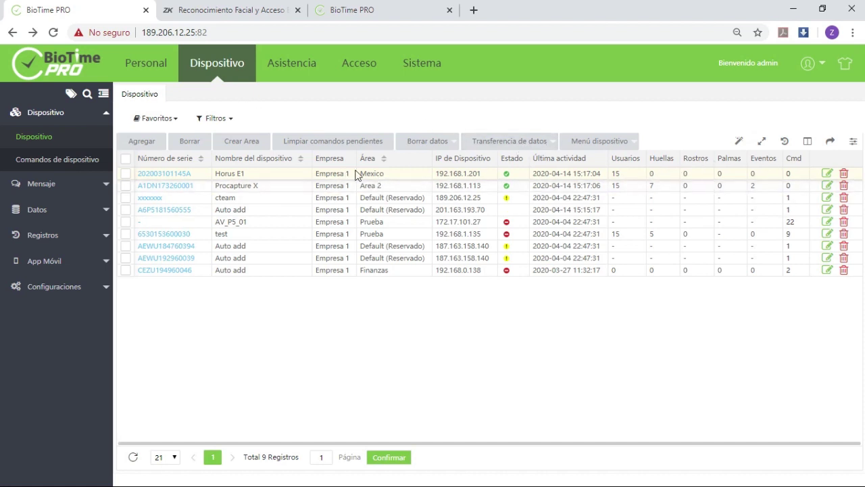
click(161, 73)
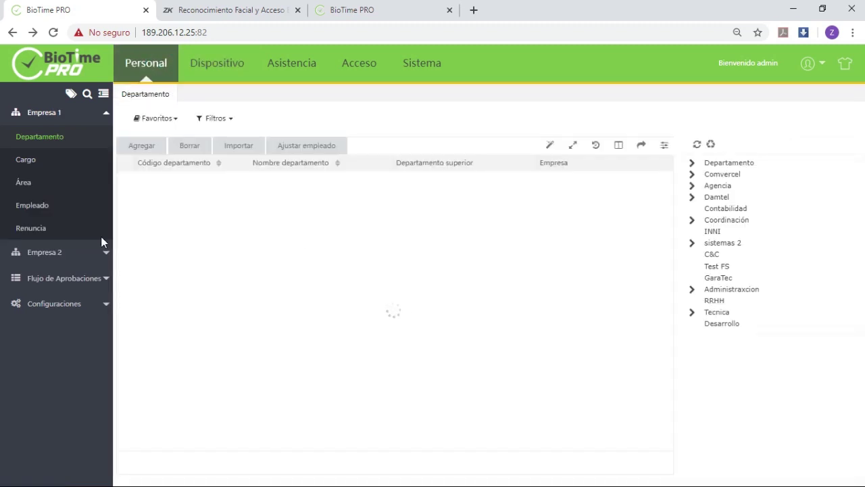
click(35, 206)
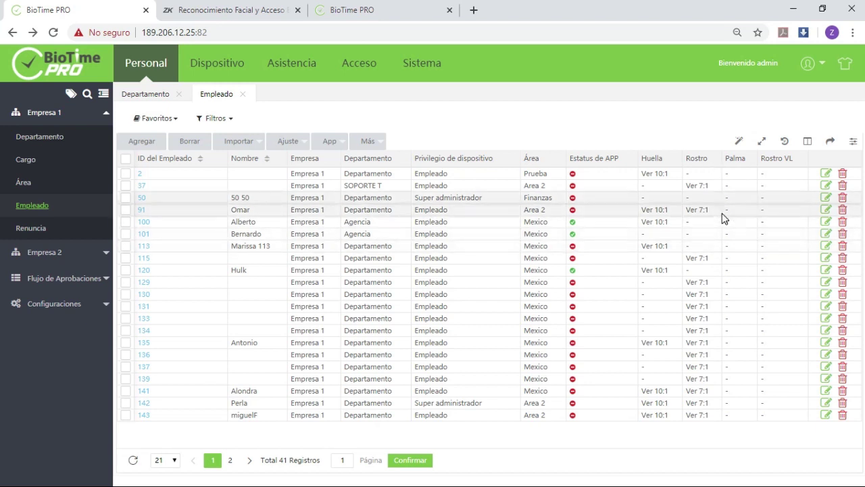
click(142, 209)
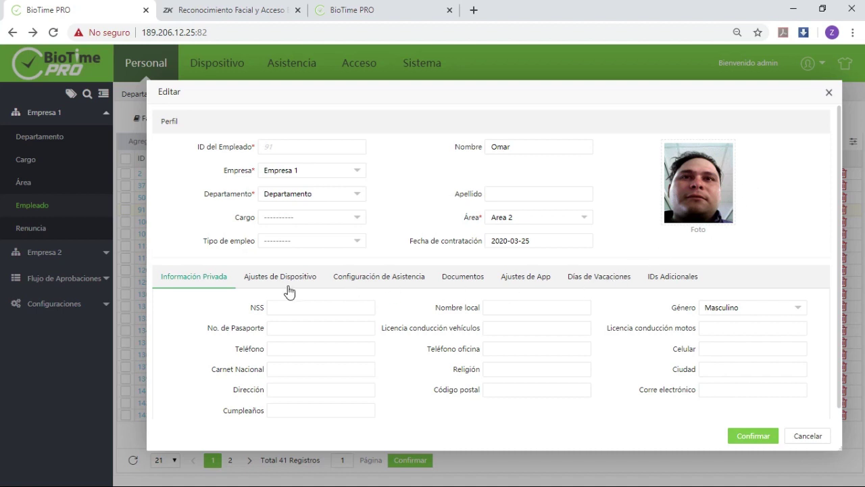
click(289, 282)
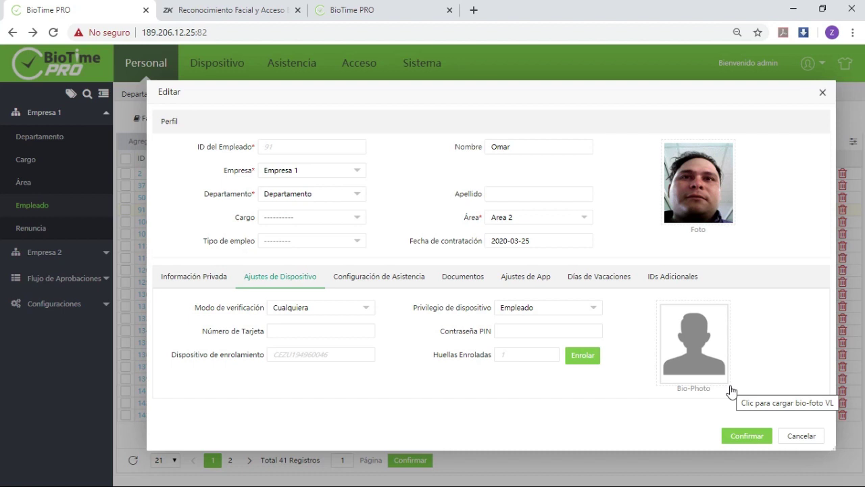
Try to save the group photo at the end of the Rostros folder as the employee's Bio-Photo
click(732, 391)
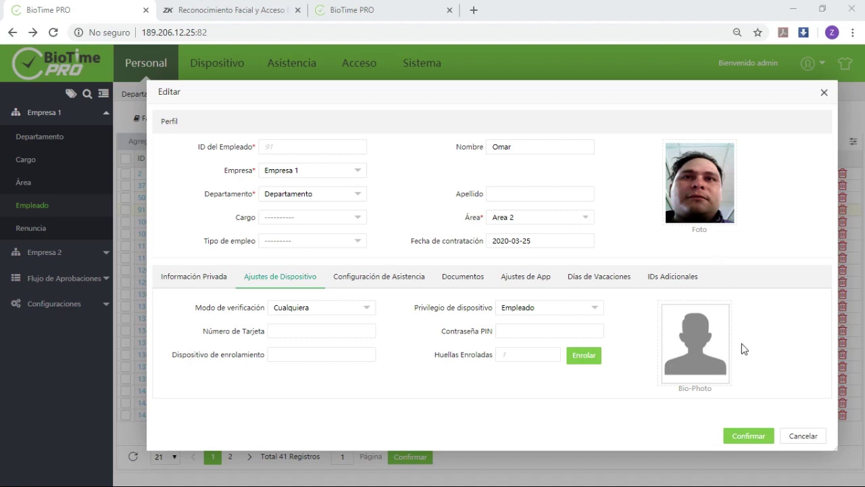
click(710, 352)
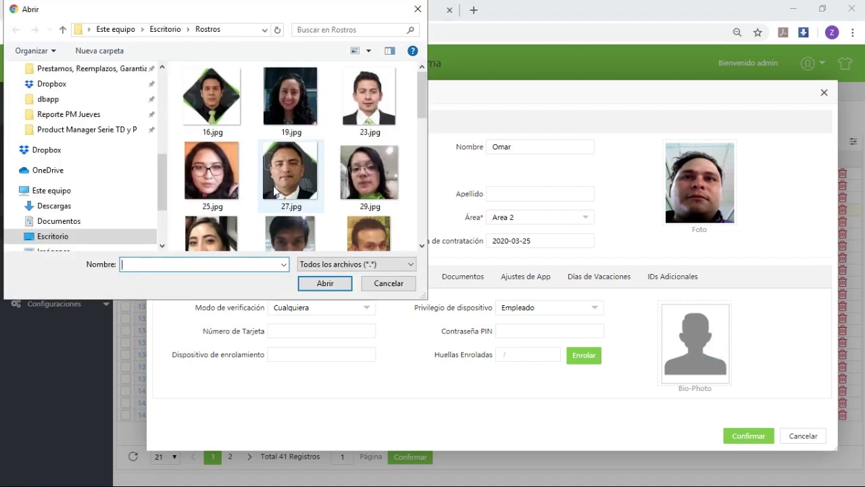
scroll(335, 183, down, 3)
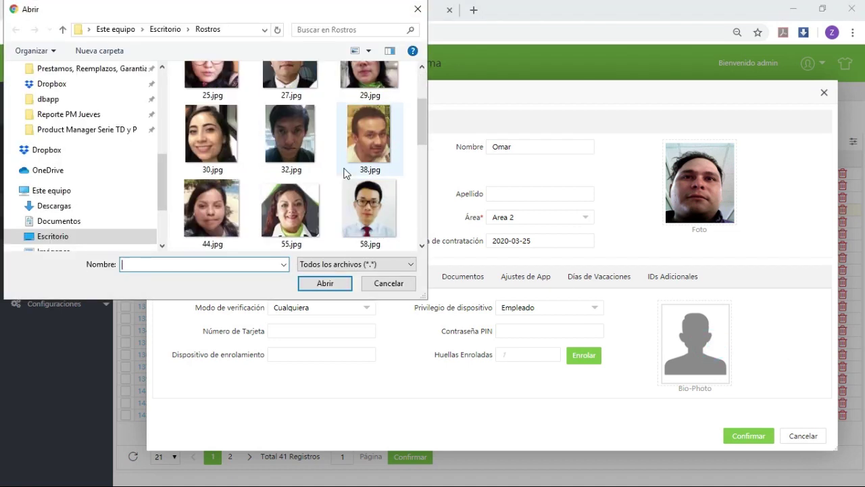
scroll(342, 180, down, 5)
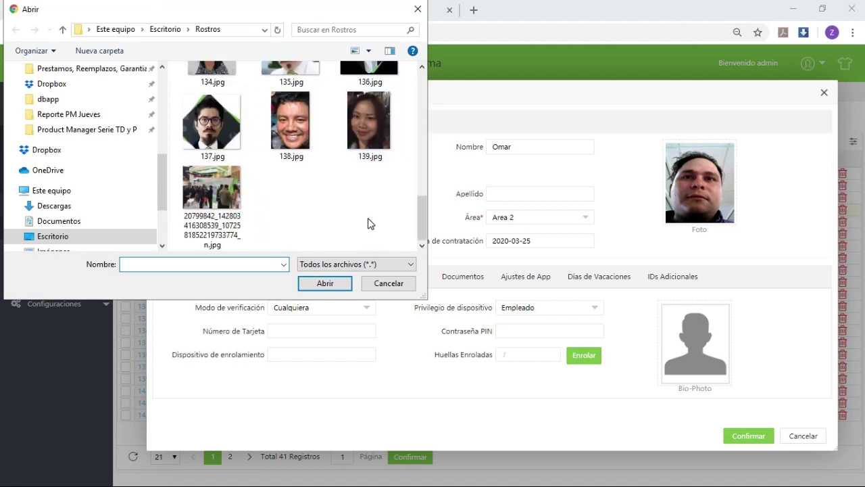
click(207, 205)
click(325, 283)
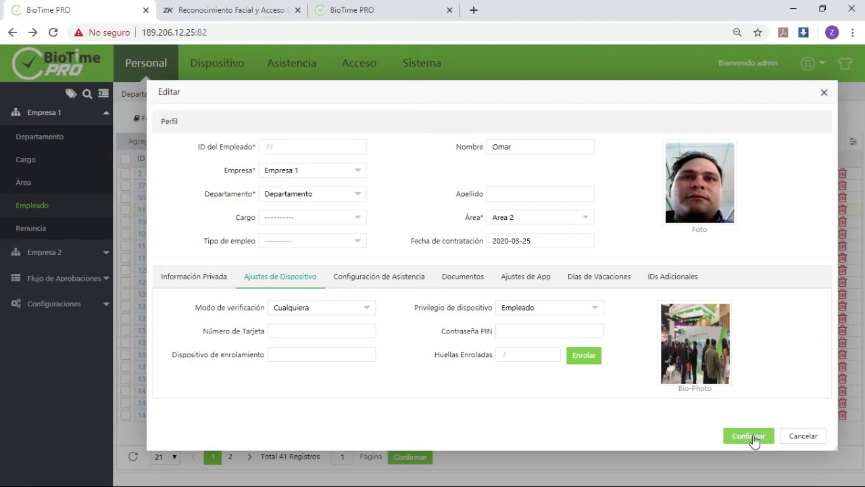
click(750, 438)
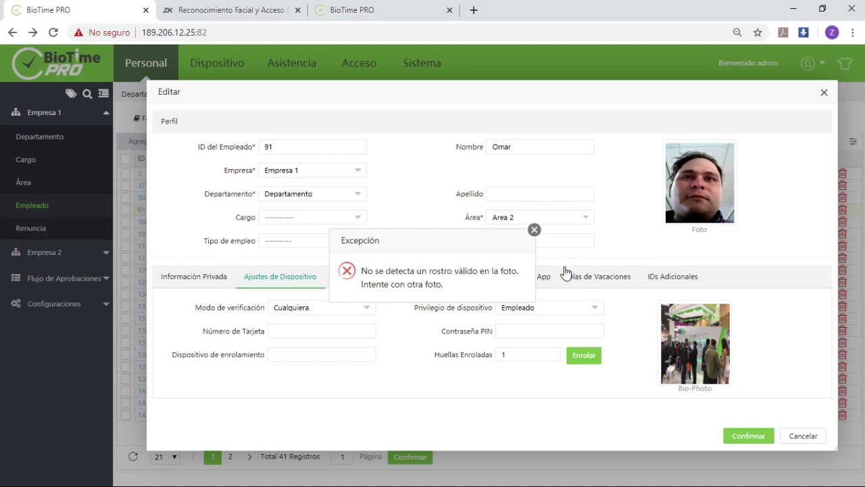
click(535, 230)
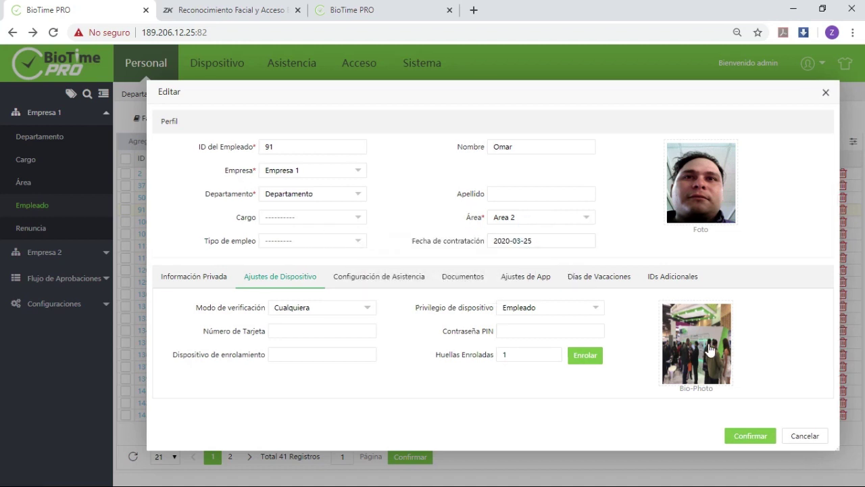
Replace the employee's Bio-Photo with 23.jpg from the Rostros folder and save the record
click(709, 347)
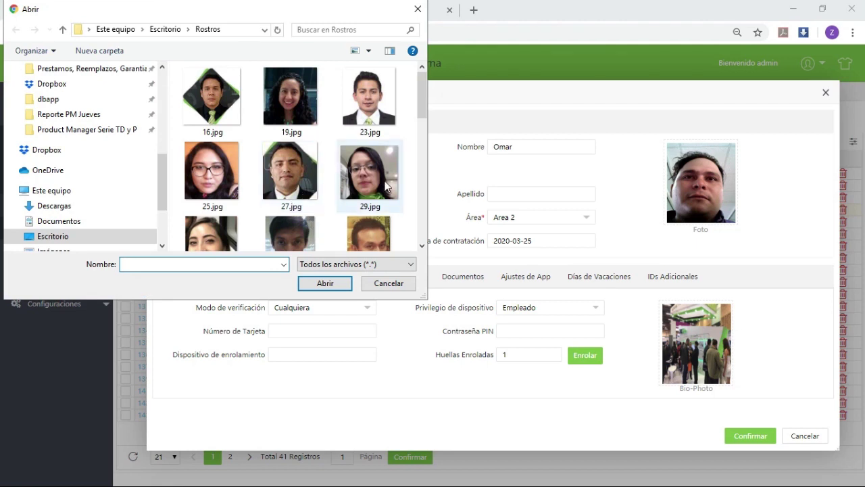
click(369, 117)
click(333, 285)
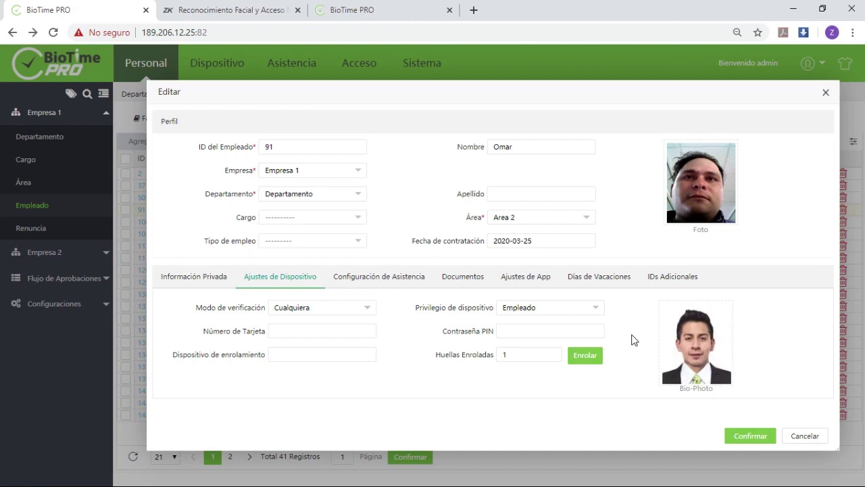
click(750, 435)
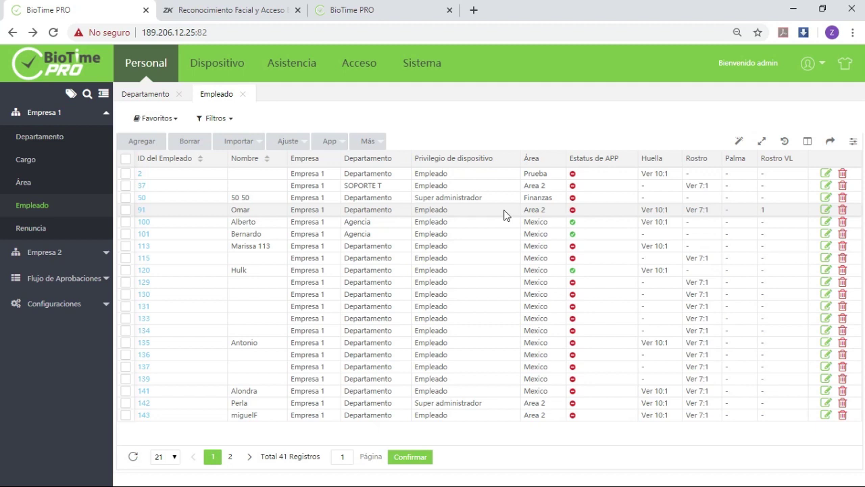
Check the saved Bio-Photo in the same employee's device settings and close the record unchanged
click(142, 210)
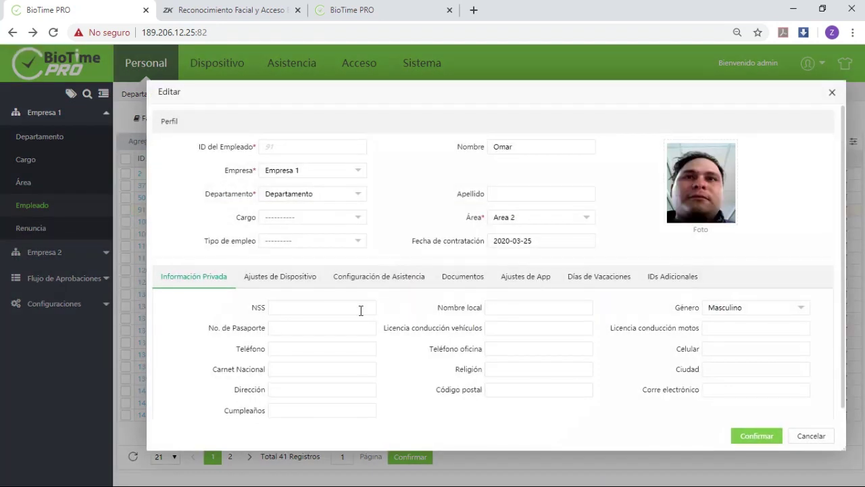
click(280, 277)
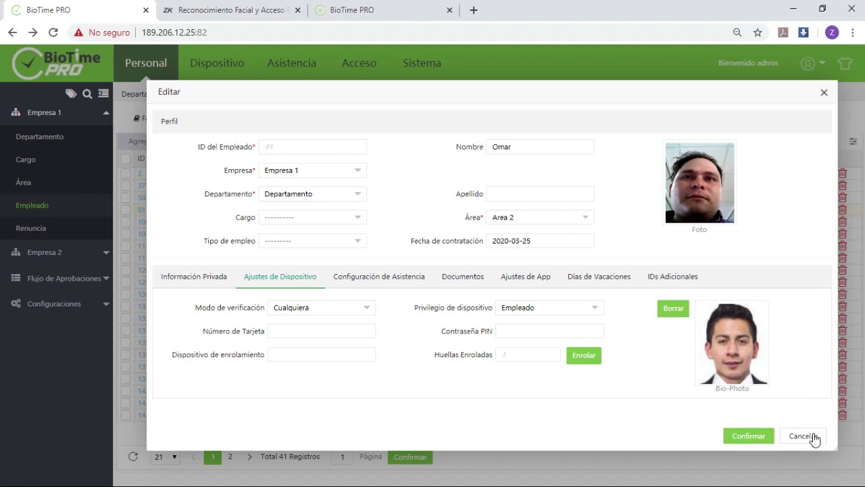
click(812, 436)
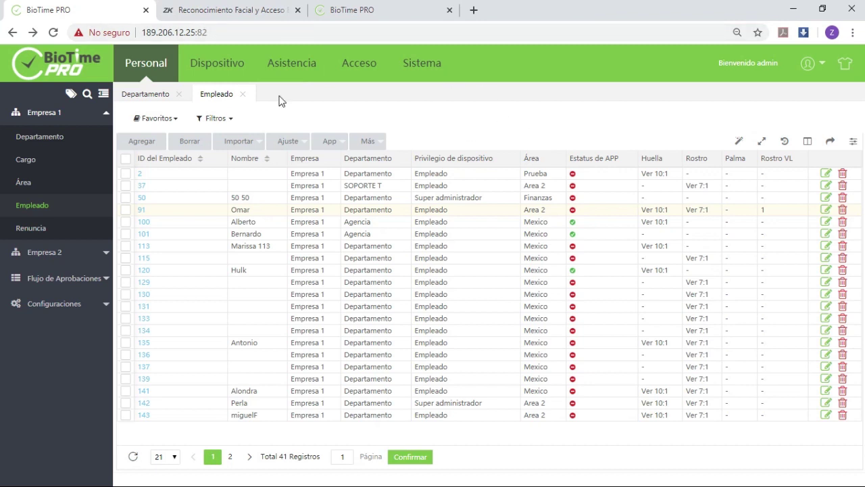
Open the device data's Bio-Fotos list and view the photo registration QR code
click(217, 63)
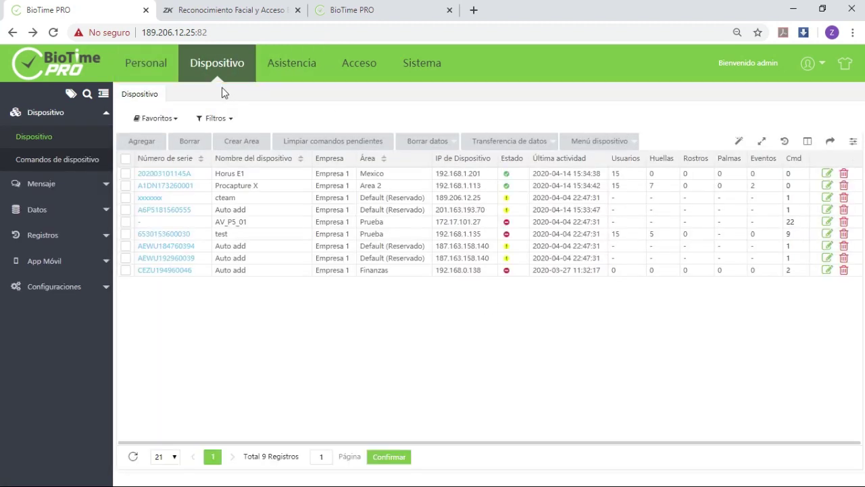
click(37, 209)
click(65, 238)
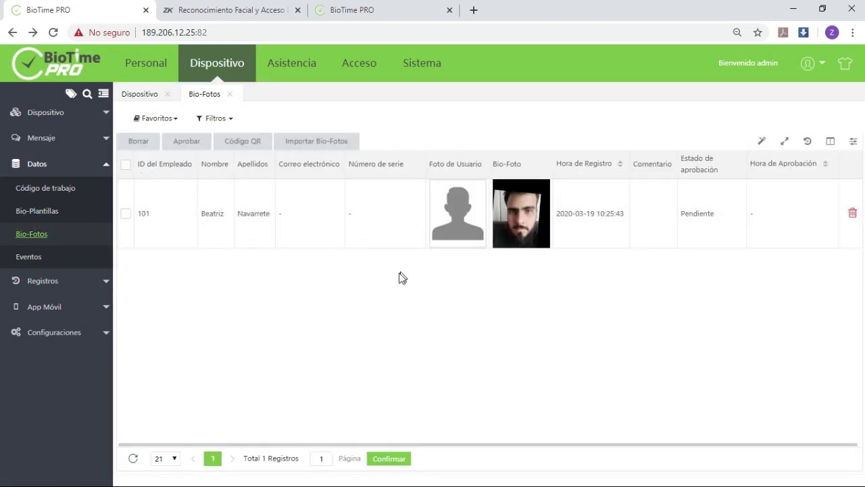
click(243, 143)
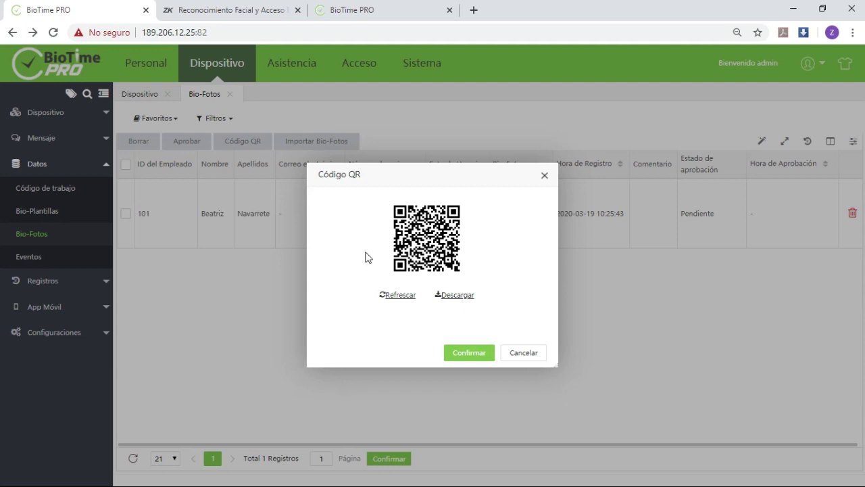
click(544, 175)
Load the photo registration page at 189.206.12.25:82/vlRegister/ in the browser
click(265, 37)
click(291, 33)
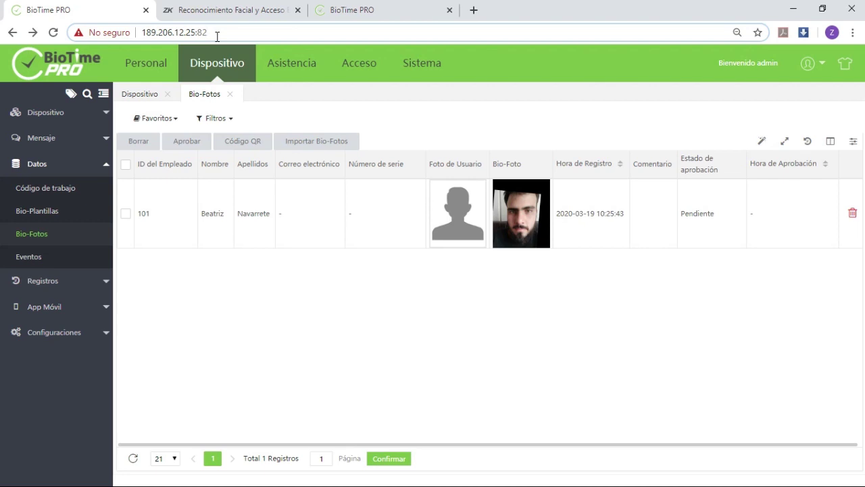
text(/)
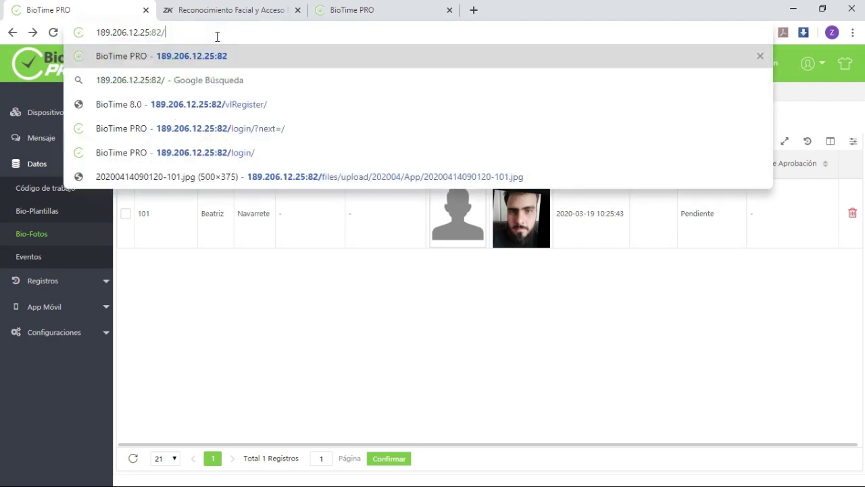
text(vlT)
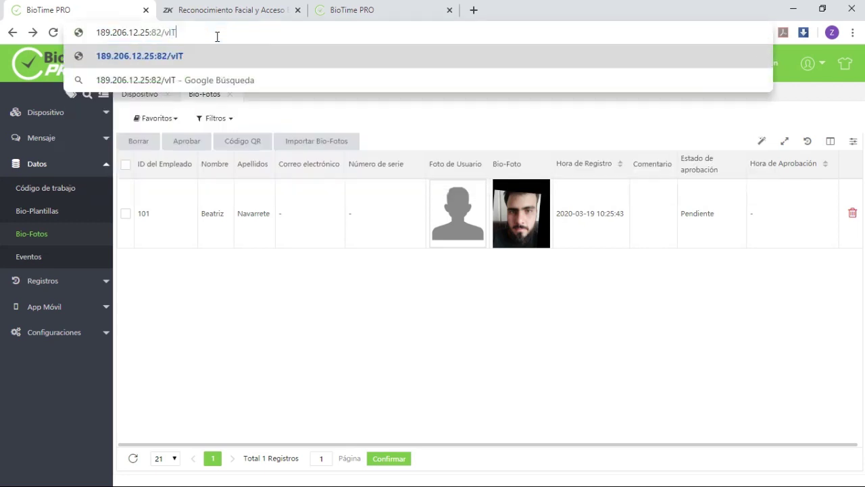
key(BackSpace)
text(Register)
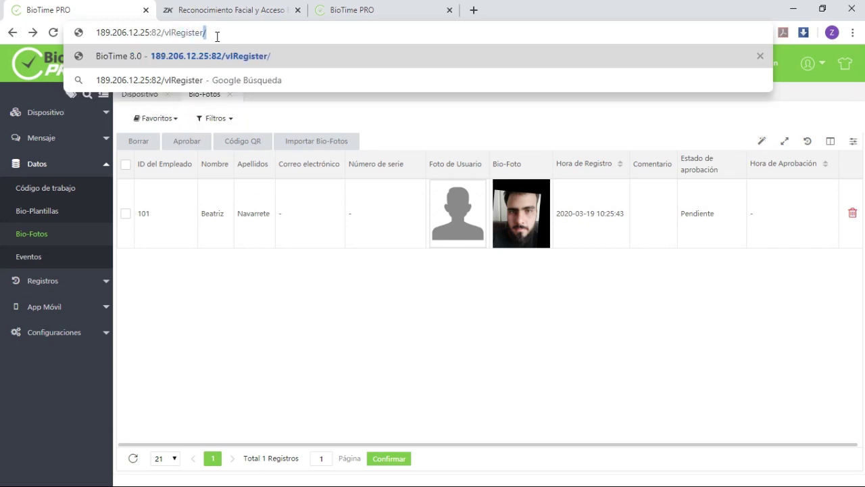
text(/)
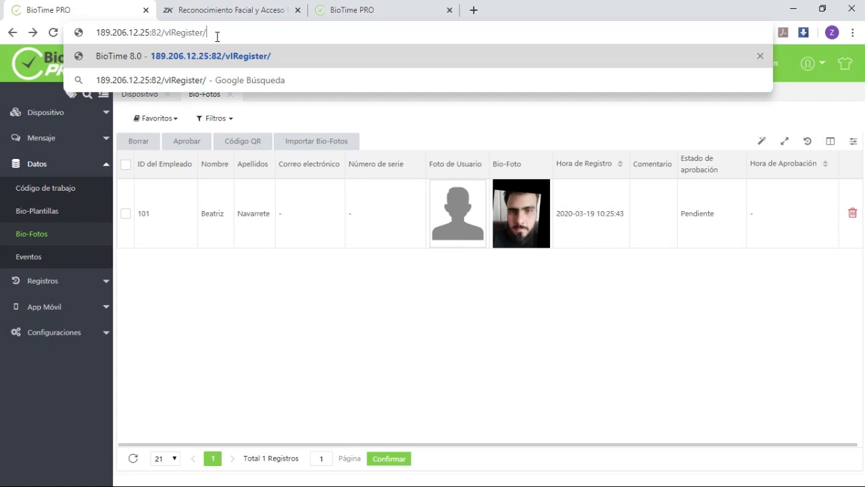
key(Return)
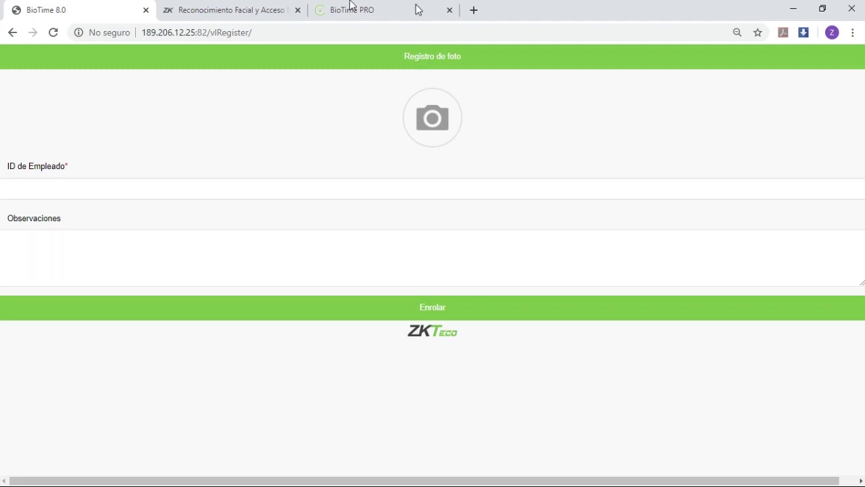
click(172, 196)
click(450, 136)
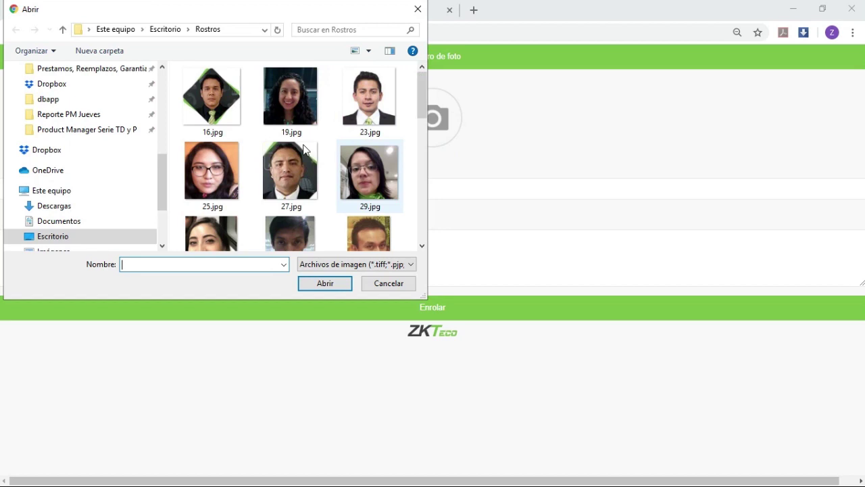
click(396, 287)
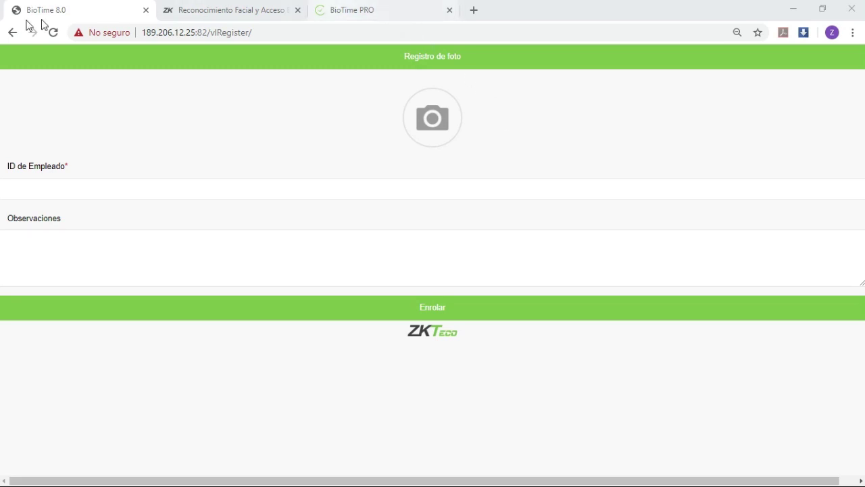
Return from the photo registration page to BioTime PRO and open the device data's Bio-Fotos list
click(12, 35)
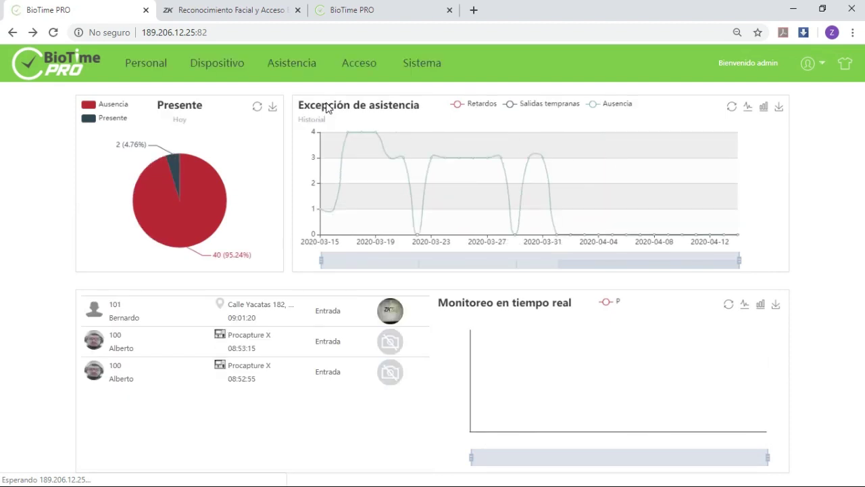
click(232, 68)
click(56, 210)
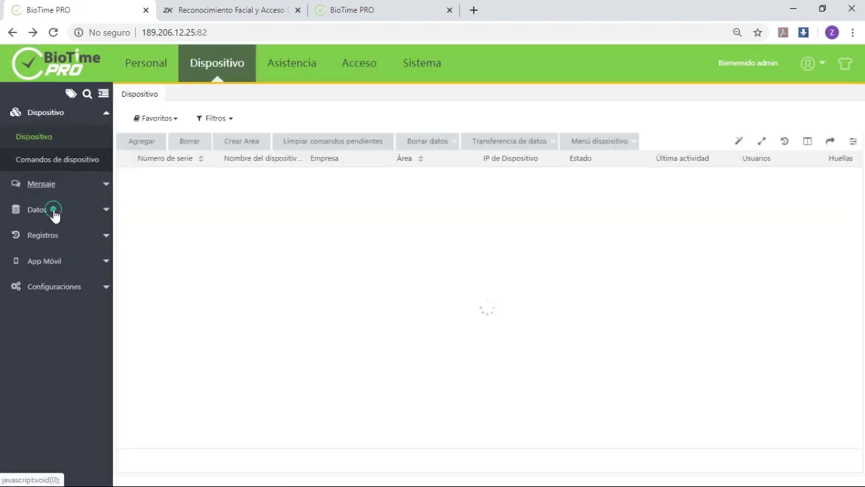
click(53, 233)
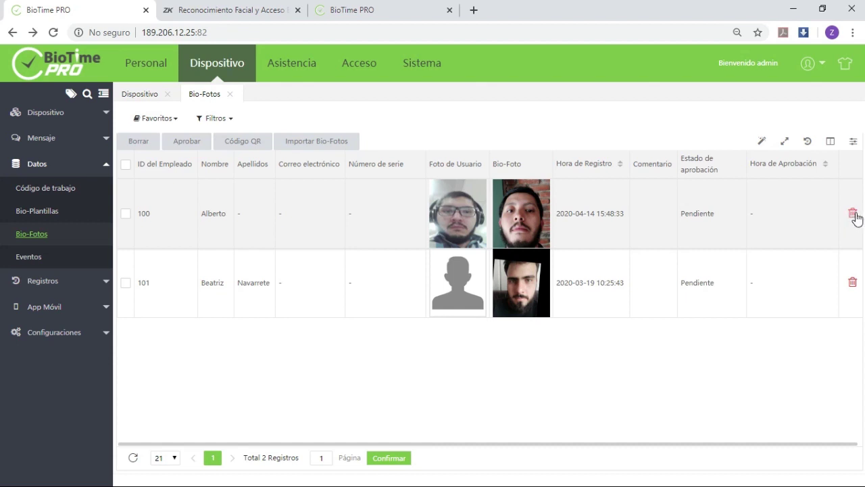
Approve the pending Bio-Photo in the list's first row with status Aprobado and Sobreescribir set to Si
click(125, 214)
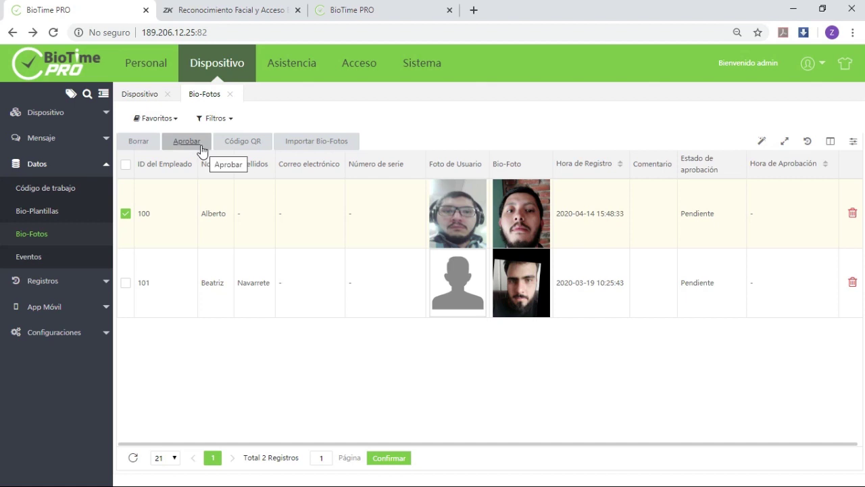
click(838, 222)
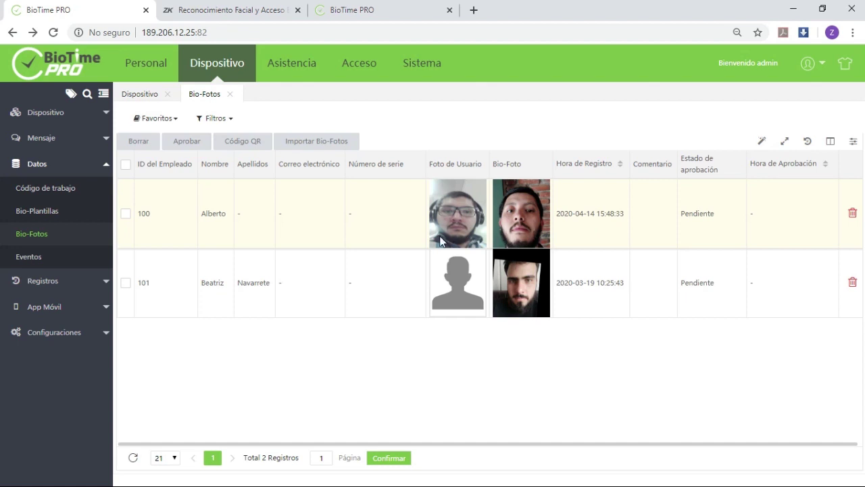
click(126, 214)
click(188, 142)
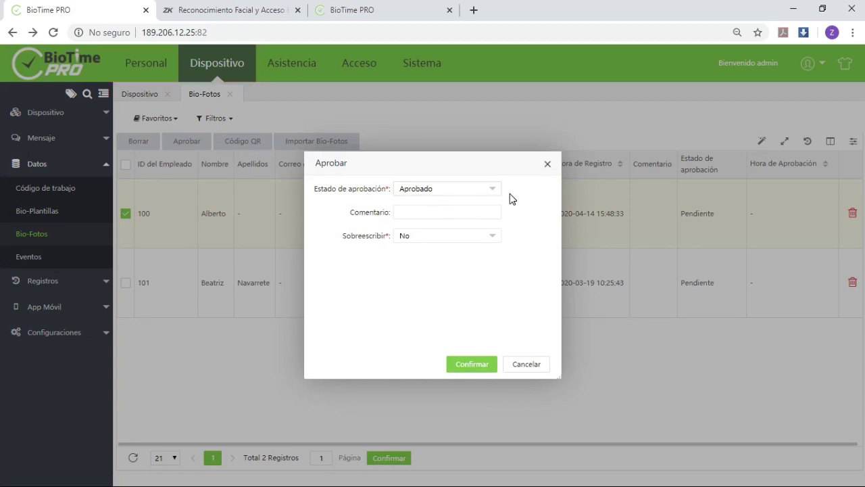
click(496, 191)
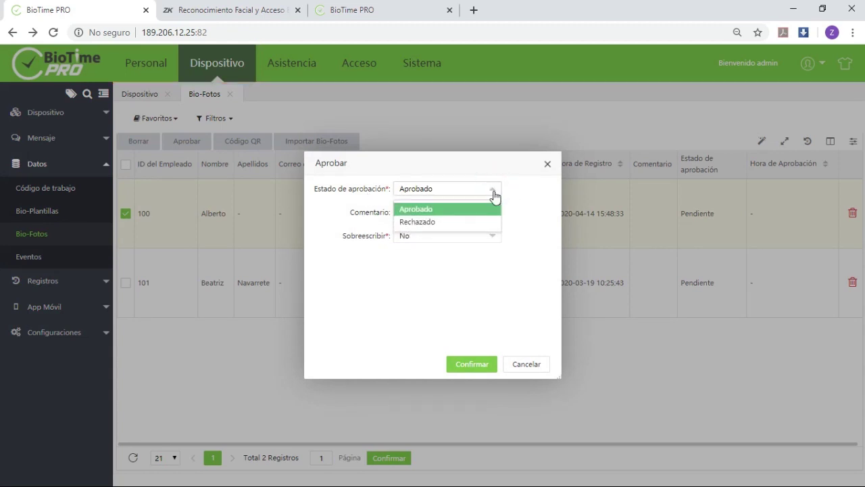
click(432, 223)
click(441, 214)
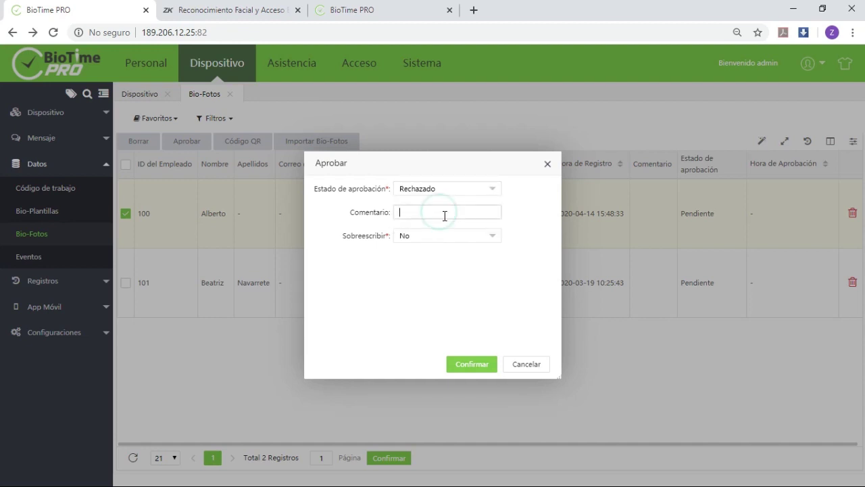
click(493, 190)
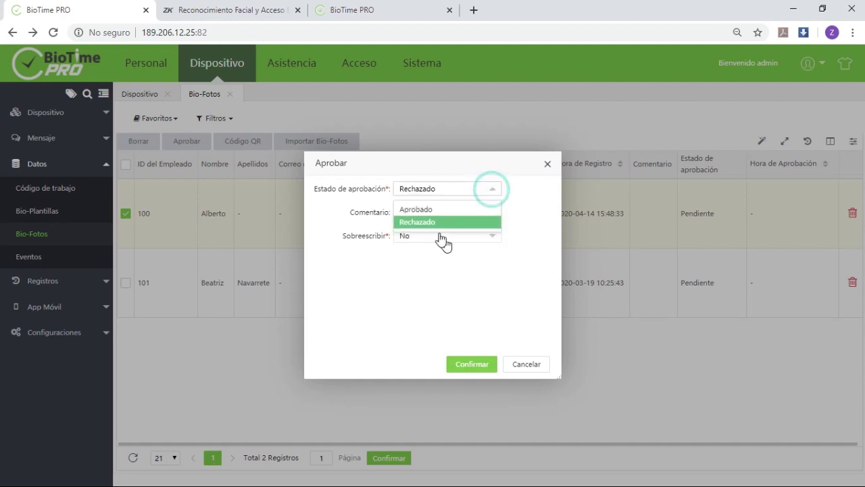
click(438, 210)
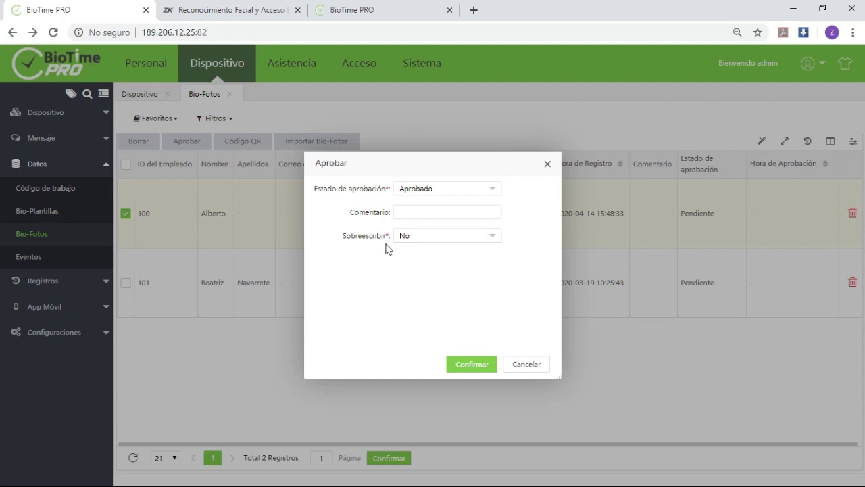
click(464, 236)
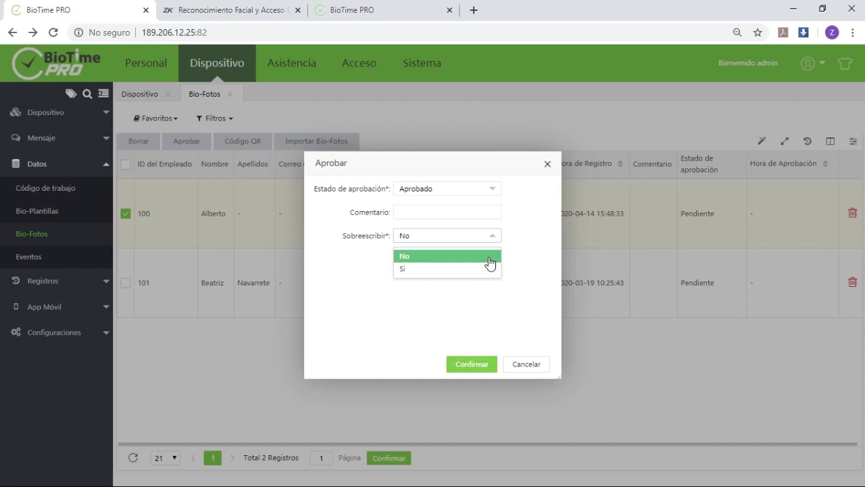
click(438, 271)
click(473, 365)
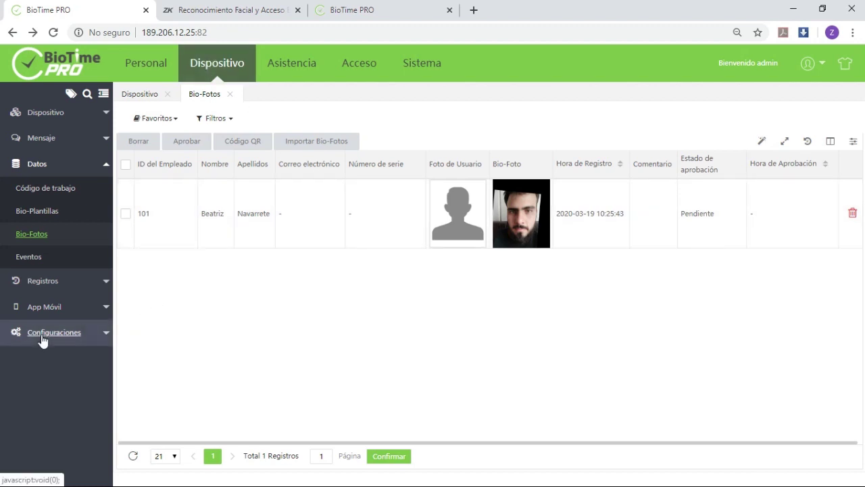
Examine the Bio-Photo approval policy in the device configuration, including the options for Interfaz de Empleado
click(44, 334)
click(44, 265)
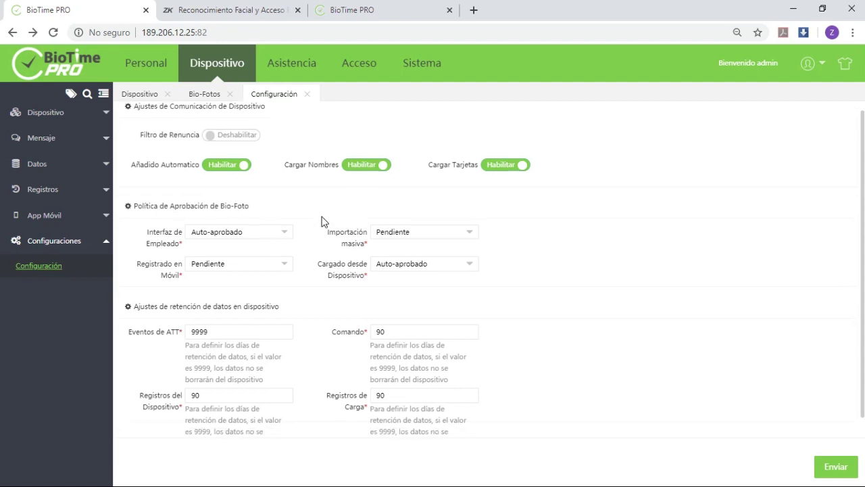
scroll(320, 219, down, 1)
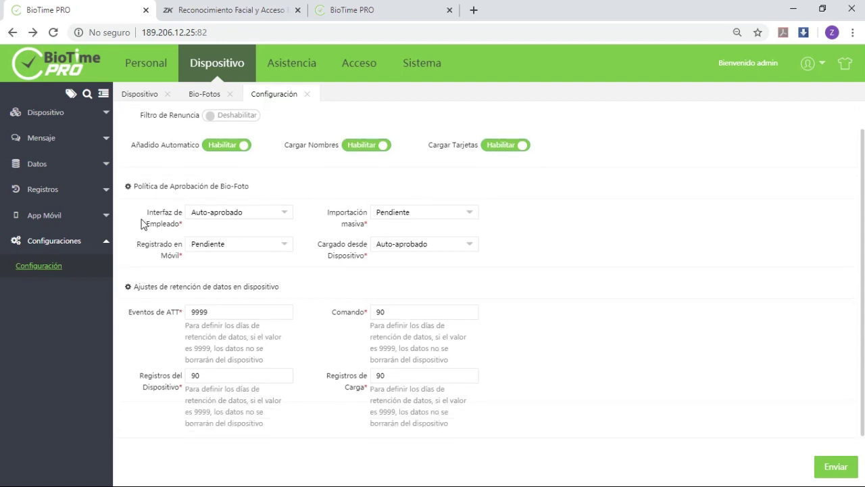
click(284, 218)
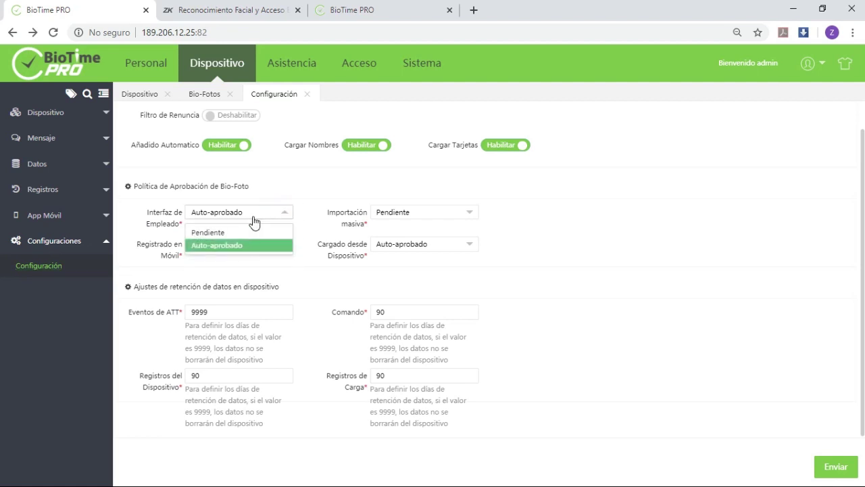
click(326, 195)
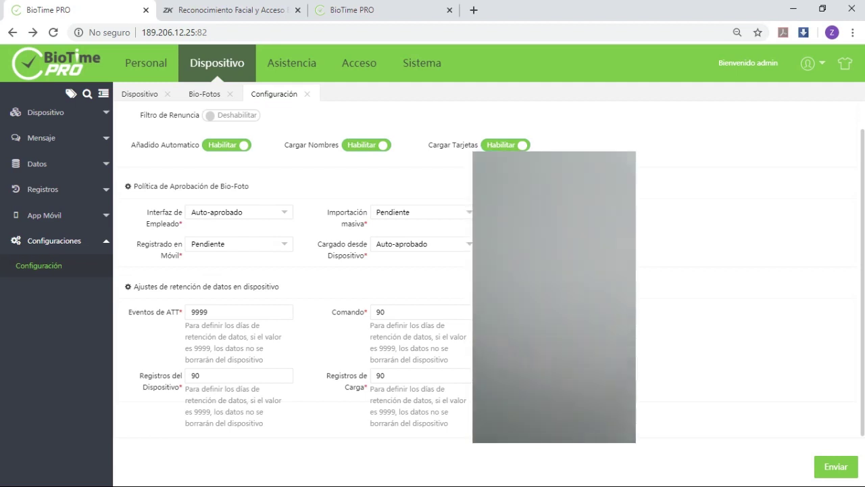
Return to the device data's Bio-Fotos list and open the Bio-Photo import dialog
click(227, 83)
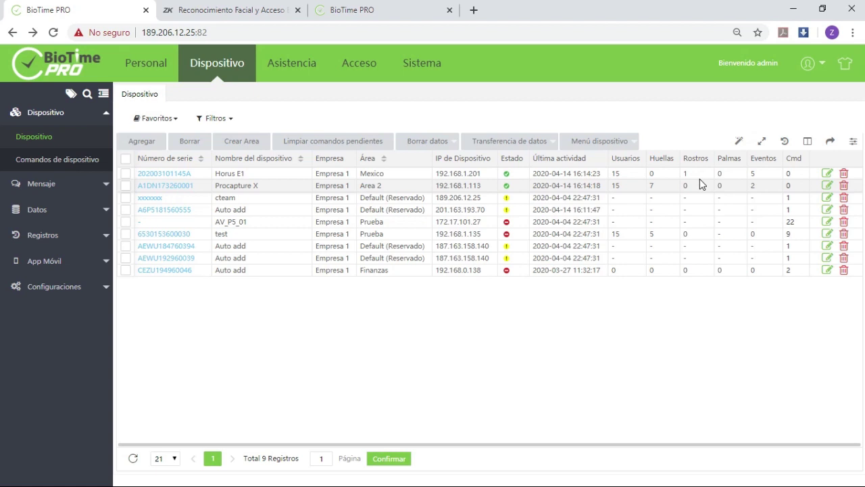
click(223, 68)
click(70, 204)
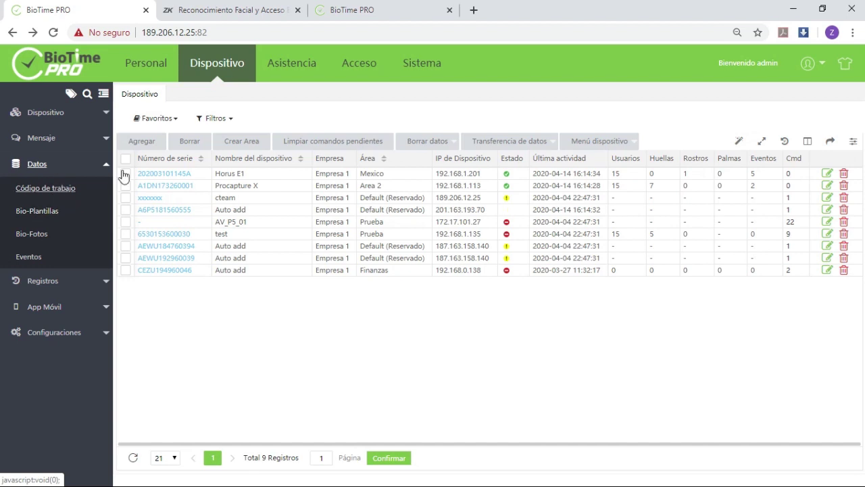
click(34, 236)
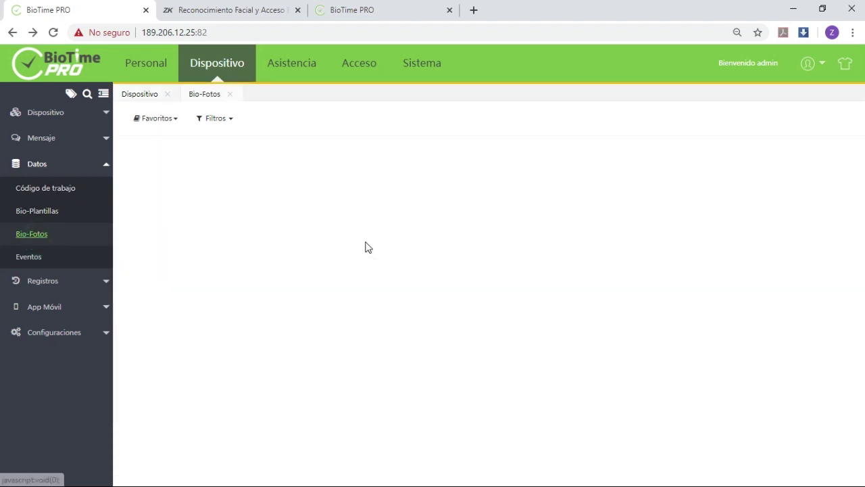
click(337, 146)
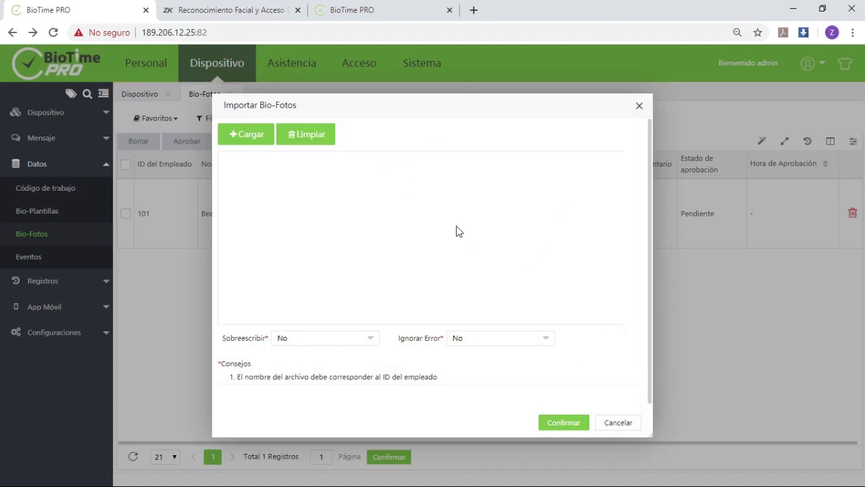
Try to import 131.jpg through 136.jpg from the Rostros folder as Bio-Photos, and clear the loaded photos
click(251, 139)
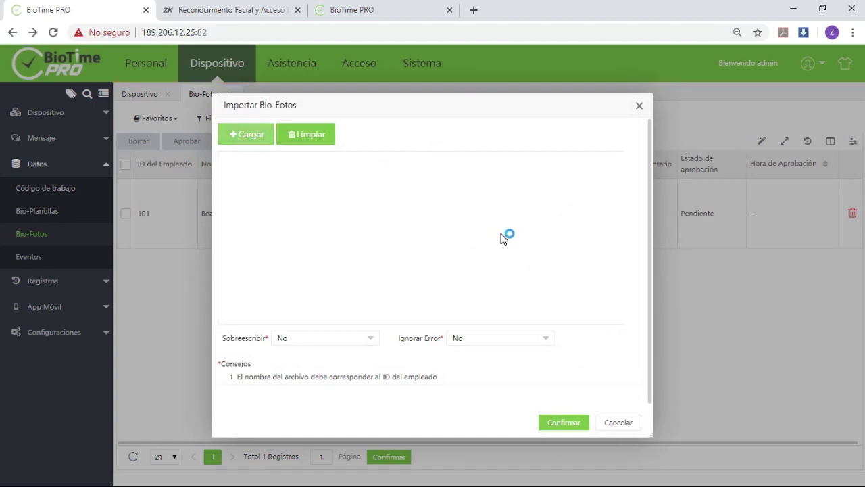
scroll(399, 162, down, 1)
scroll(389, 174, down, 8)
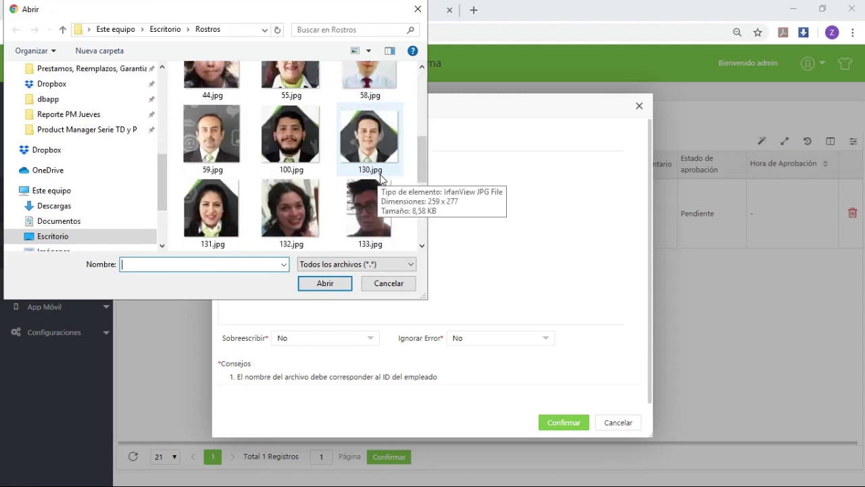
scroll(380, 177, up, 1)
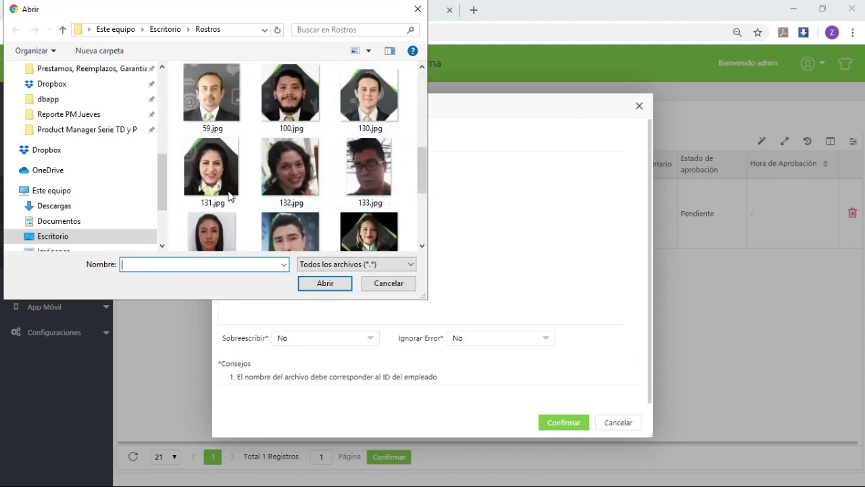
click(293, 177)
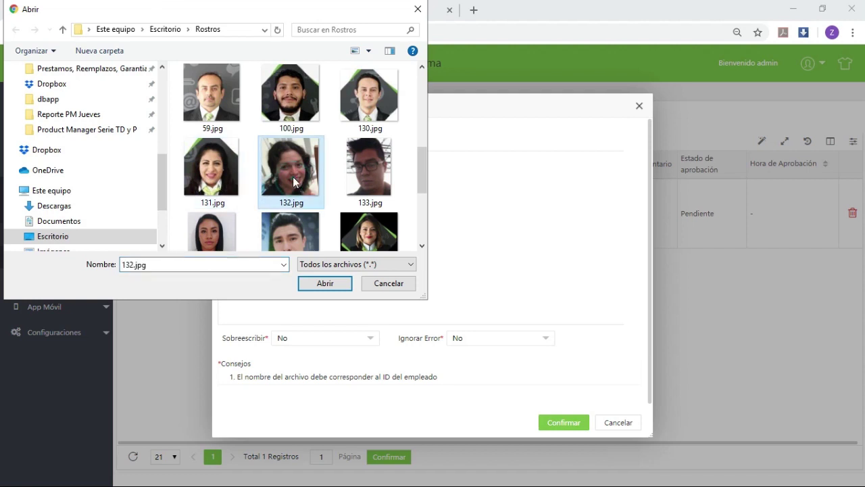
key(Left)
key(shift+Down)
key(shift+Right)
key(shift+Right)
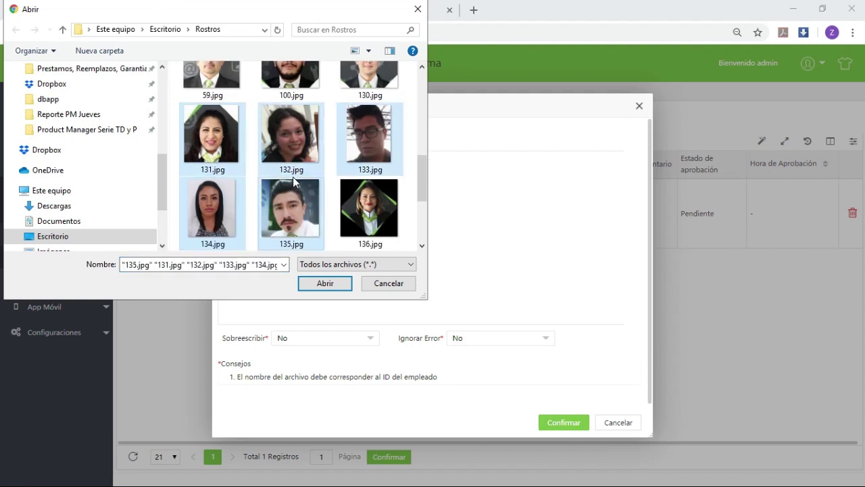
click(341, 285)
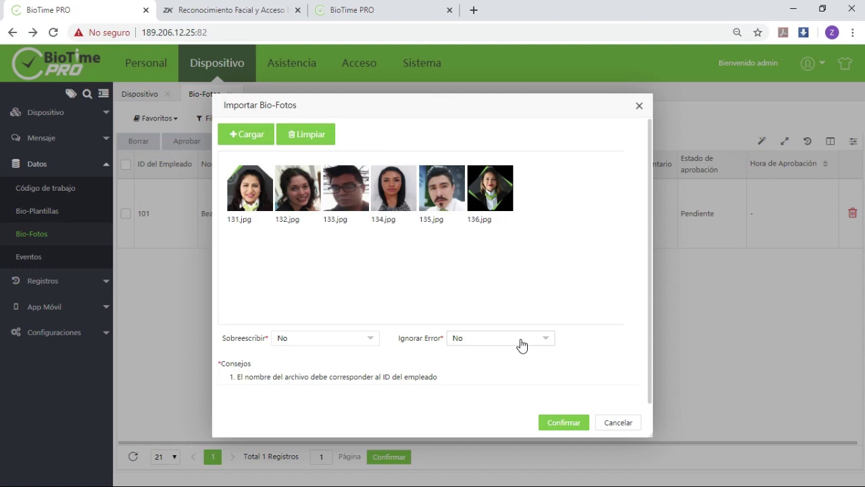
click(578, 426)
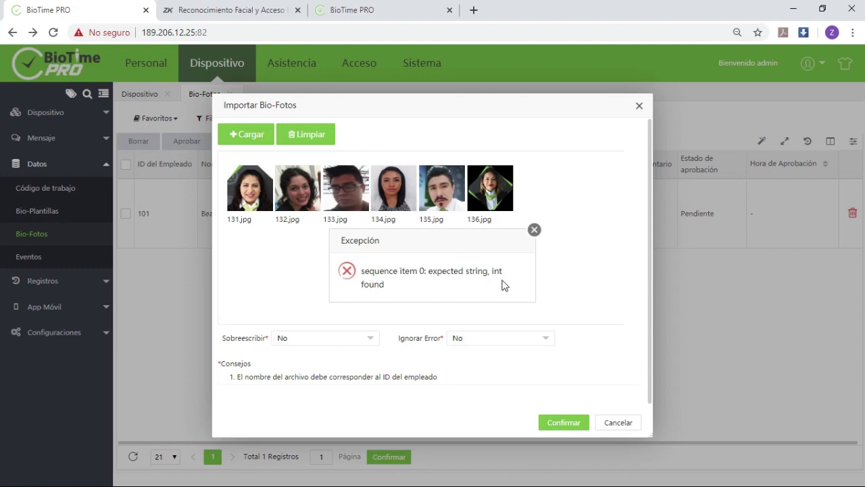
click(534, 230)
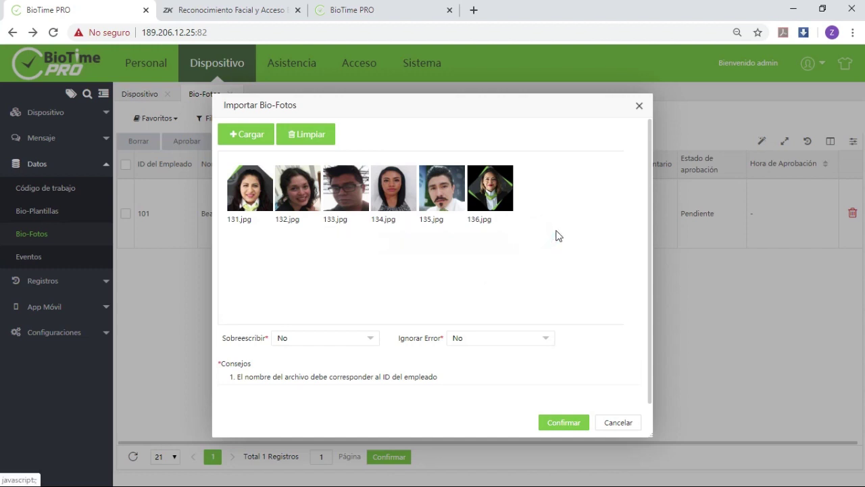
click(310, 142)
Import 131.jpg and 133.jpg through 137.jpg from the Rostros folder as Bio-Photos
click(262, 140)
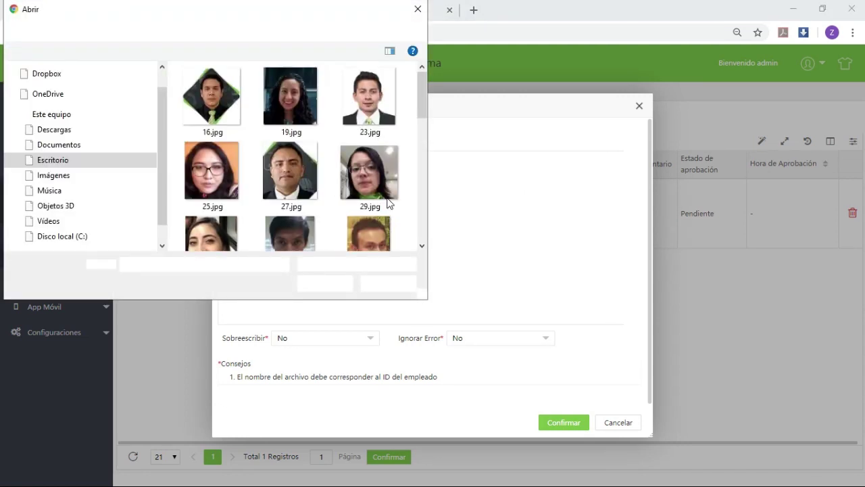
scroll(379, 196, down, 5)
scroll(374, 189, down, 5)
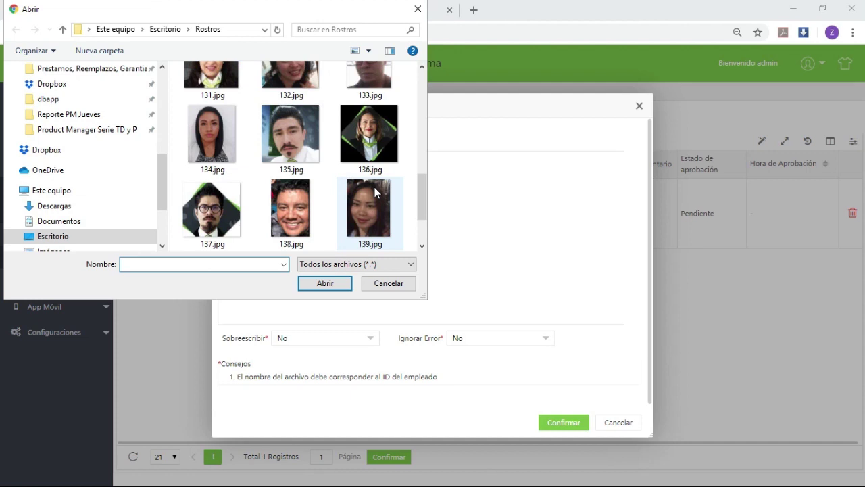
click(363, 110)
ctrl+click(221, 162)
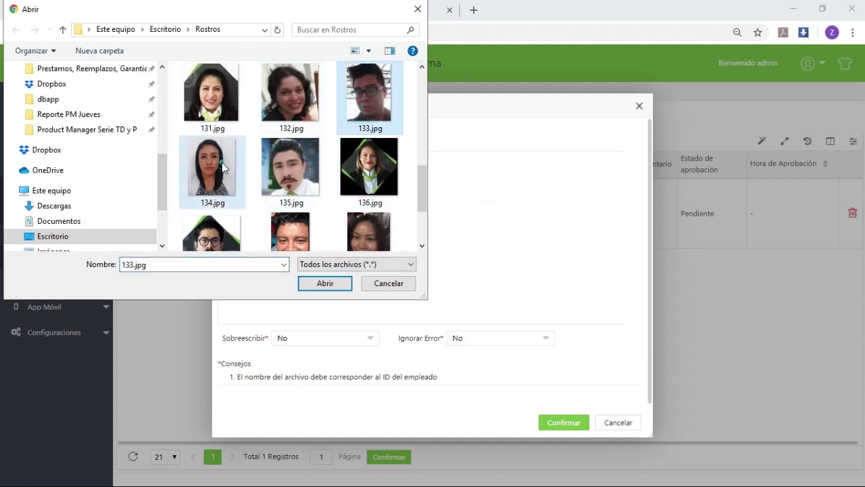
ctrl+click(290, 165)
ctrl+click(377, 164)
ctrl+click(229, 231)
ctrl+click(212, 75)
click(324, 282)
click(585, 421)
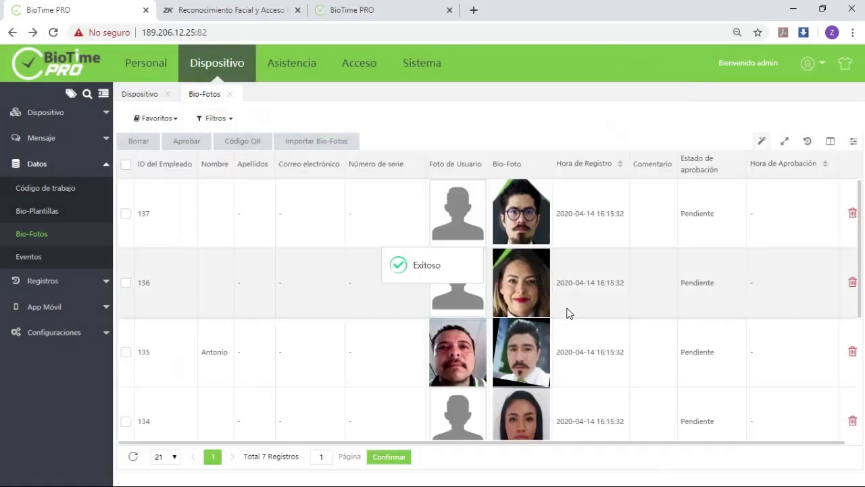
Review the employee IDs, Bio-Photos and approval states of the newly imported entries in the list
scroll(571, 269, down, 2)
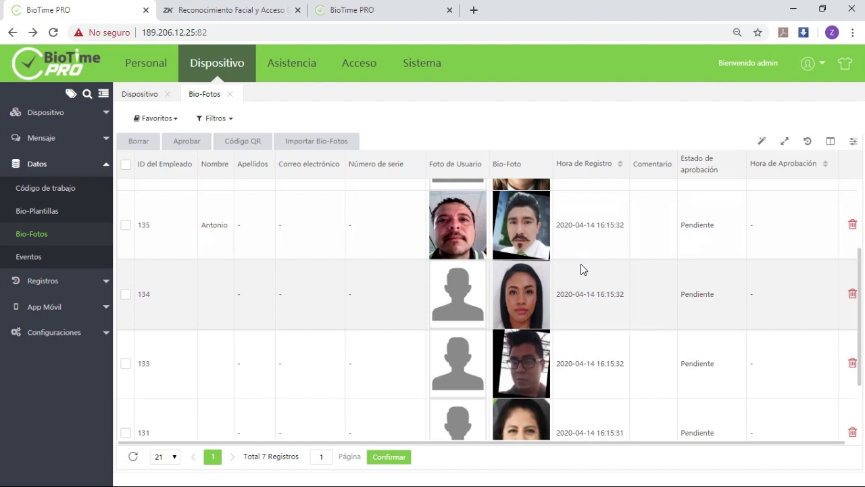
scroll(581, 263, up, 2)
scroll(581, 266, down, 4)
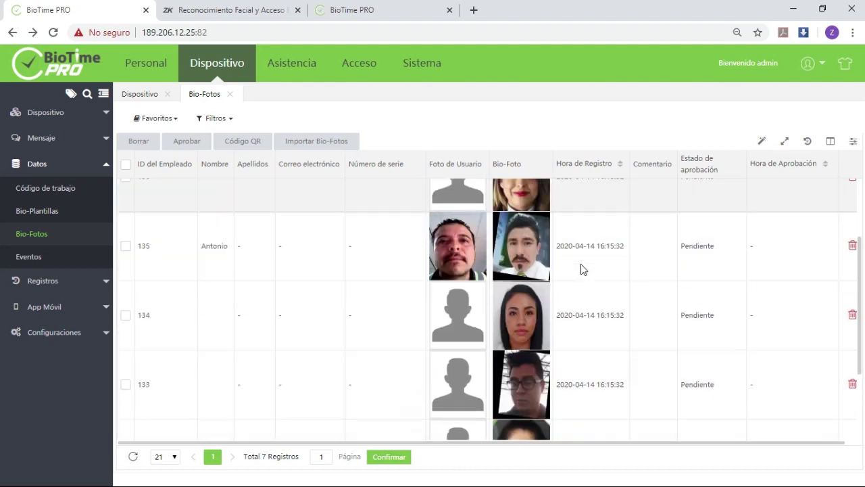
scroll(587, 270, up, 4)
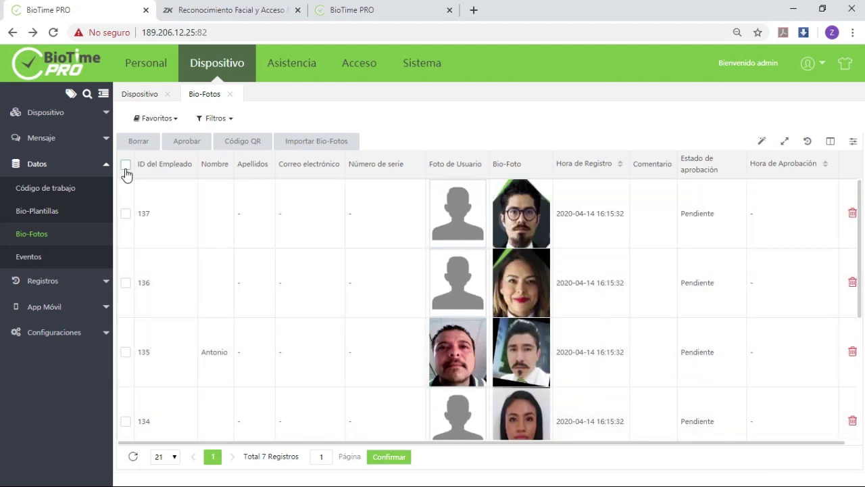
Select all pending entries in the Bio-Fotos list and approve them, confirming the approval
click(125, 165)
click(181, 142)
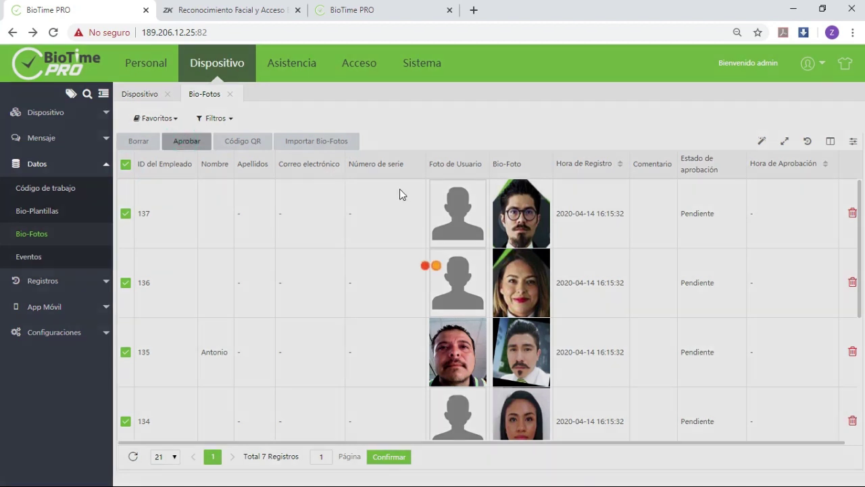
click(478, 365)
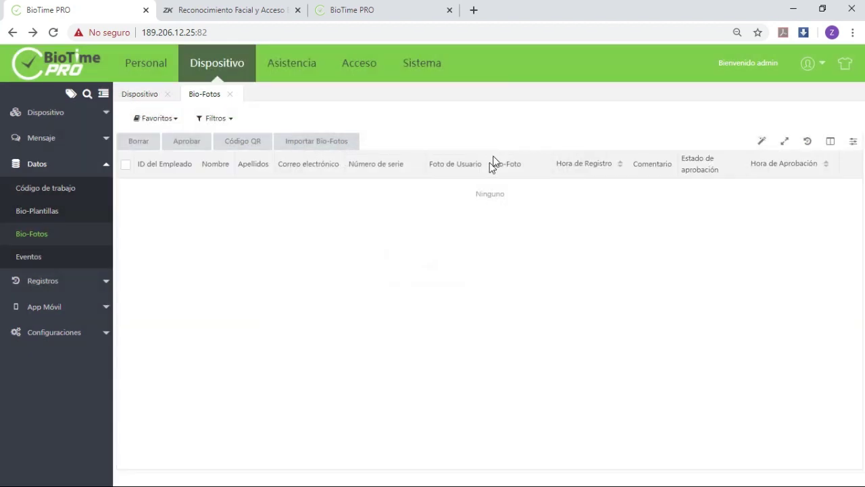
Open the device list and refresh it to check the Horus E1's face count and pending commands
click(215, 74)
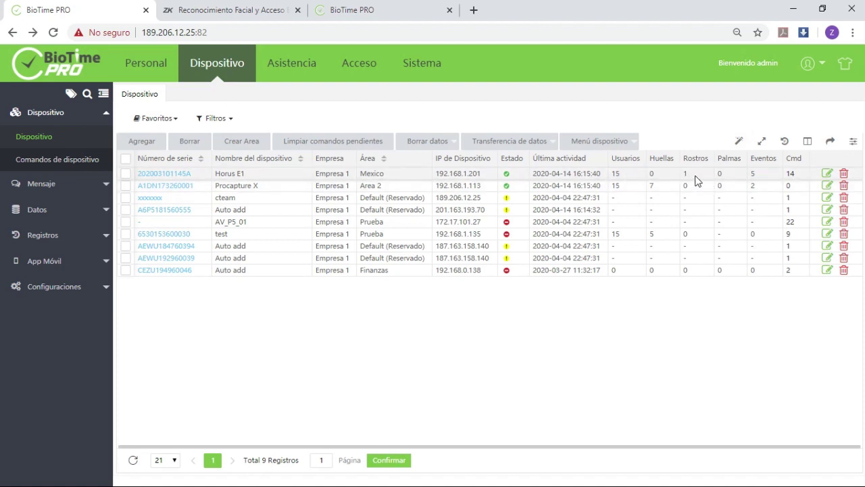
click(133, 459)
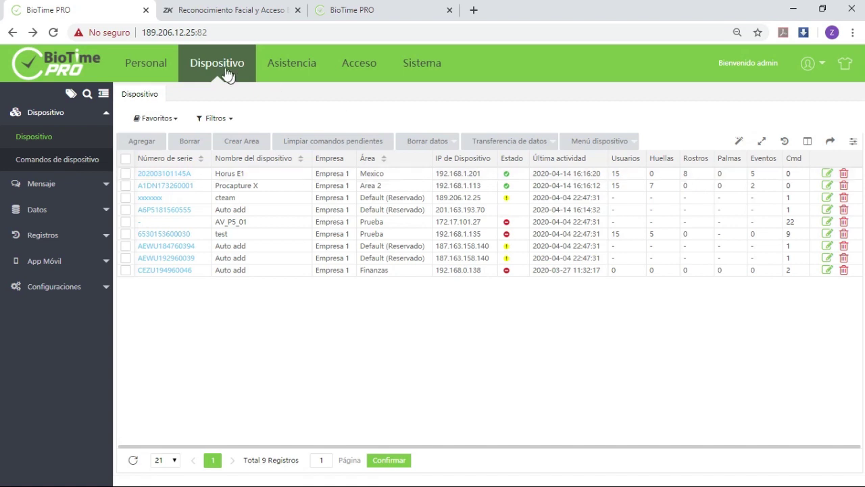
Open the employee record matching the imported 131.jpg and inspect the Bio-Photo in its device settings
click(142, 68)
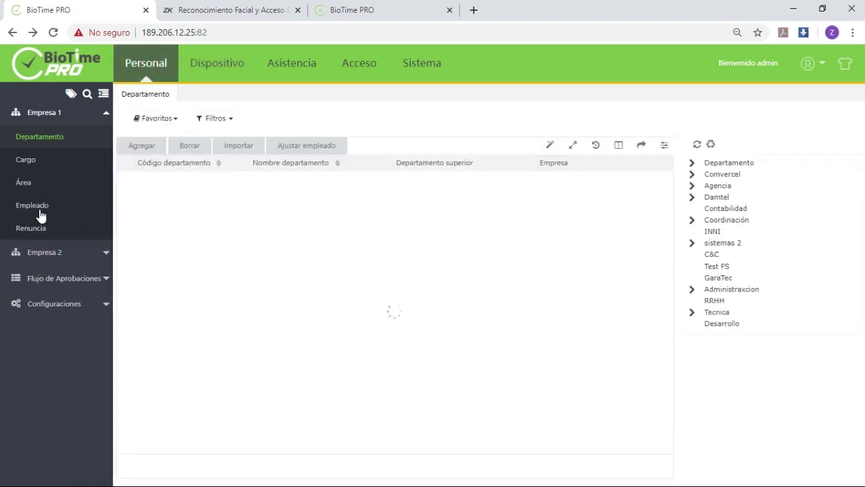
click(34, 205)
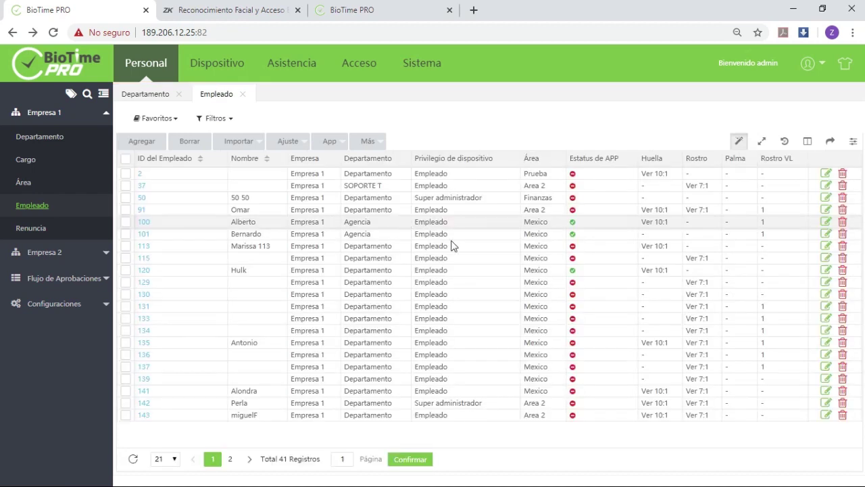
click(144, 306)
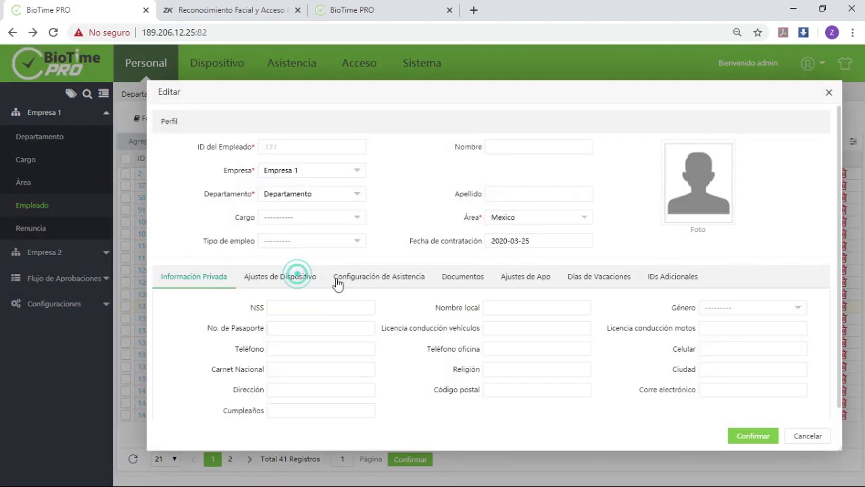
click(297, 275)
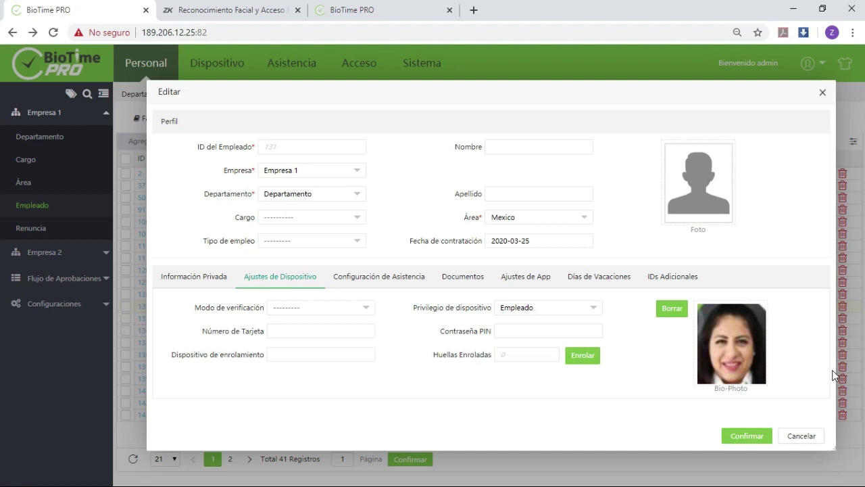